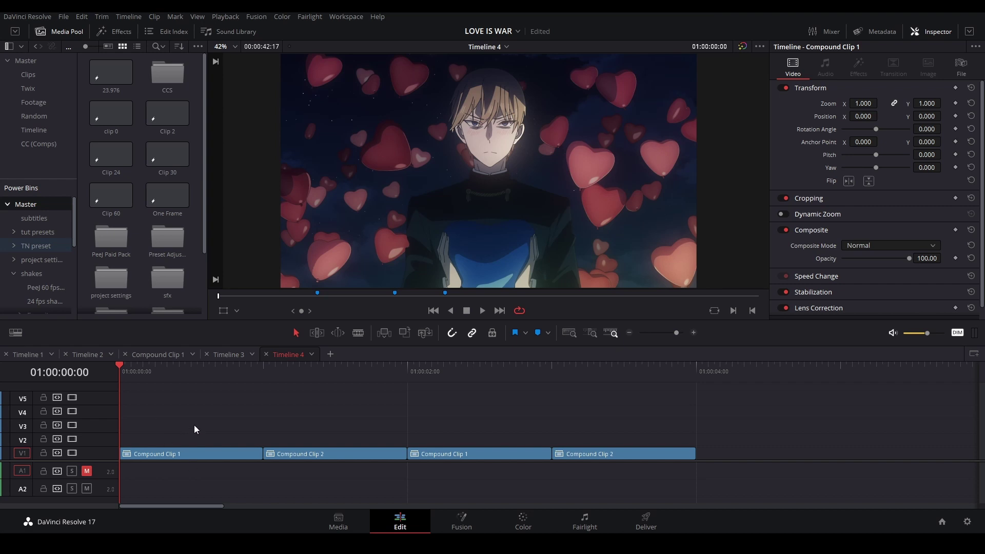
Step: Disable the last two compound clips on V1 and return the playhead to the start of the timeline
drag(463, 422, 609, 488)
key(d)
drag(168, 370, 119, 377)
click(208, 413)
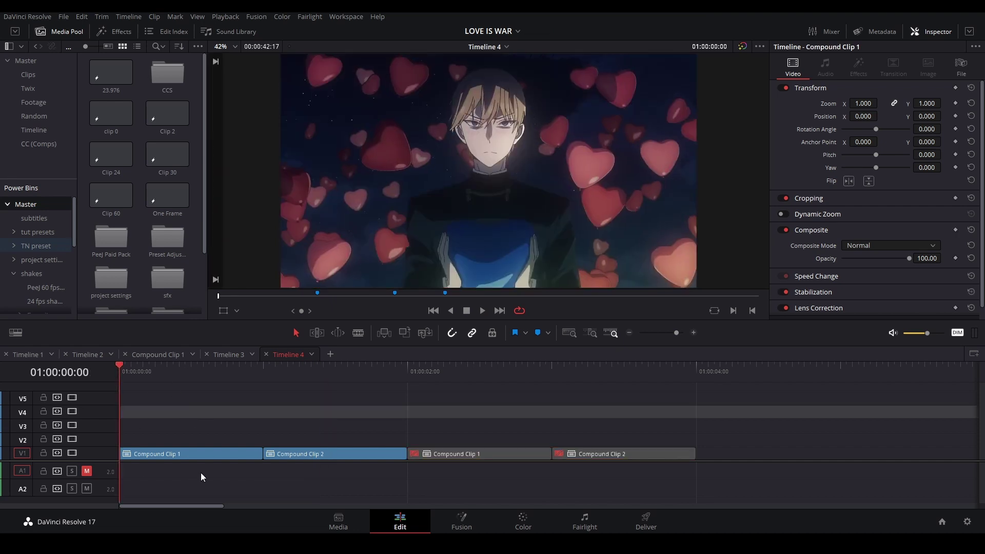
Step: Place Clip 24 on V2 above the first compound clip, duplicate it above the second one, and save the project
drag(109, 155, 264, 439)
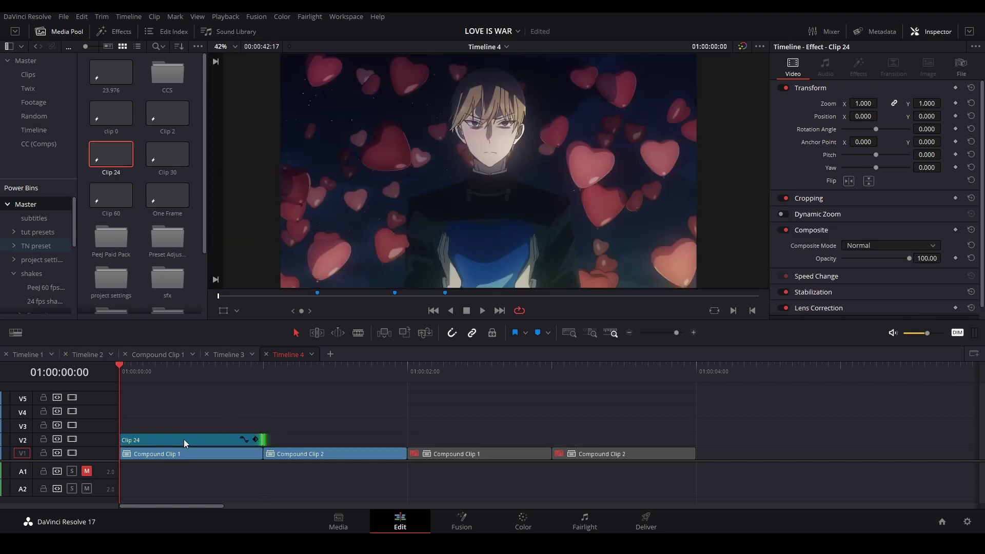
drag(183, 439, 331, 441)
key(ctrl+s)
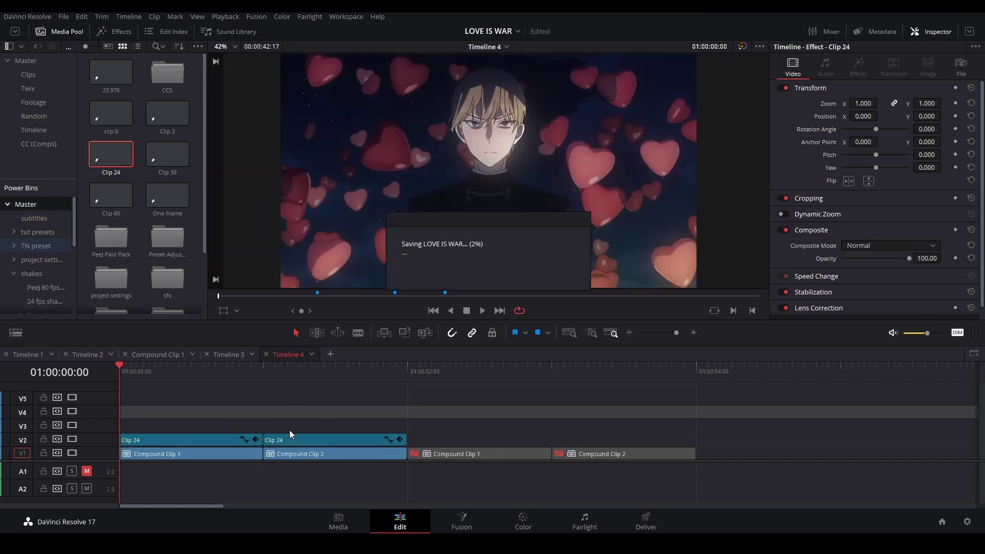
Step: Open the first Clip 24 in Fusion and insert a Transform node between MediaIn1 and MediaOut1
key(space)
click(203, 411)
click(215, 440)
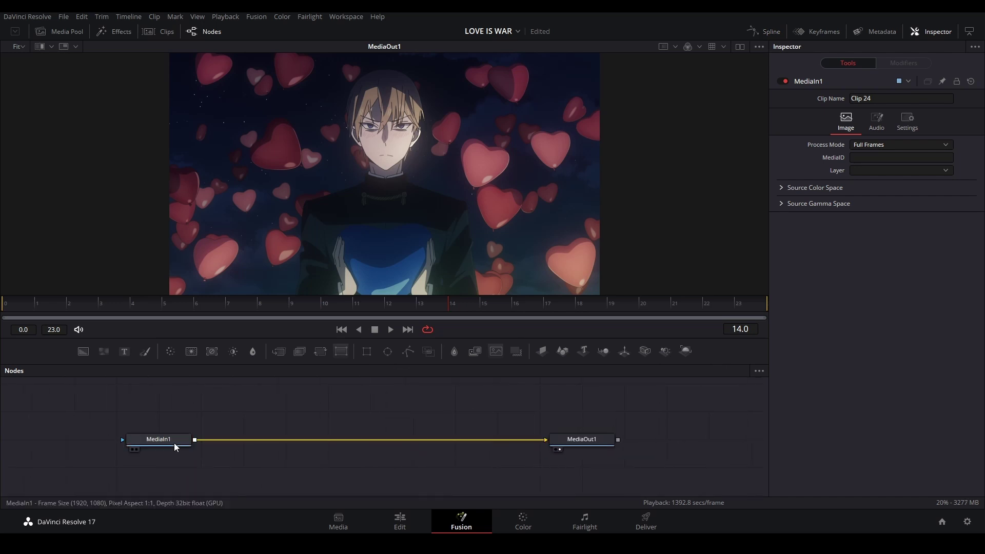
drag(318, 349, 362, 437)
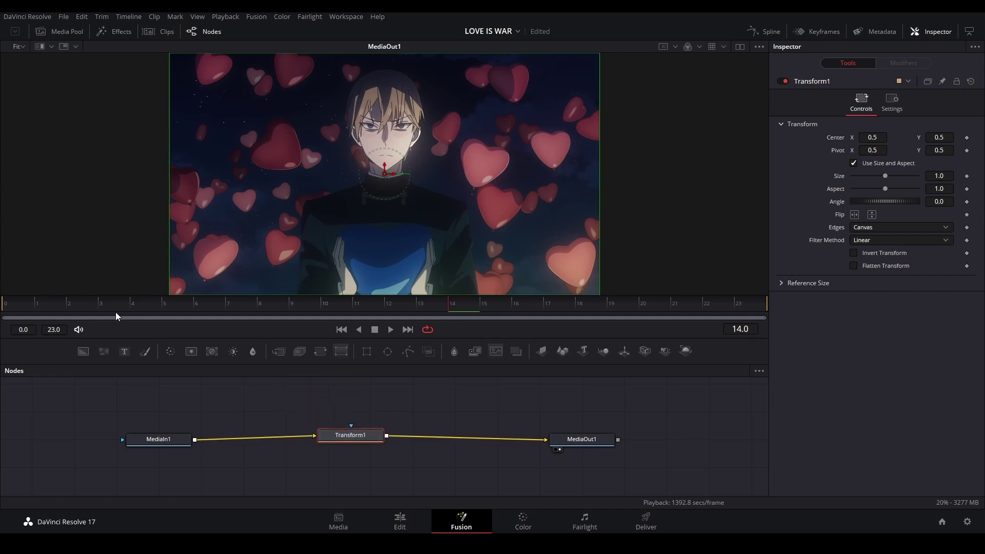
Step: Keyframe the Transform's Size at 1.0 on frame 23 and at 1.2 on frame 19, and save the project
click(734, 307)
click(967, 176)
key(Left)
key(Left)
key(Left)
key(Left)
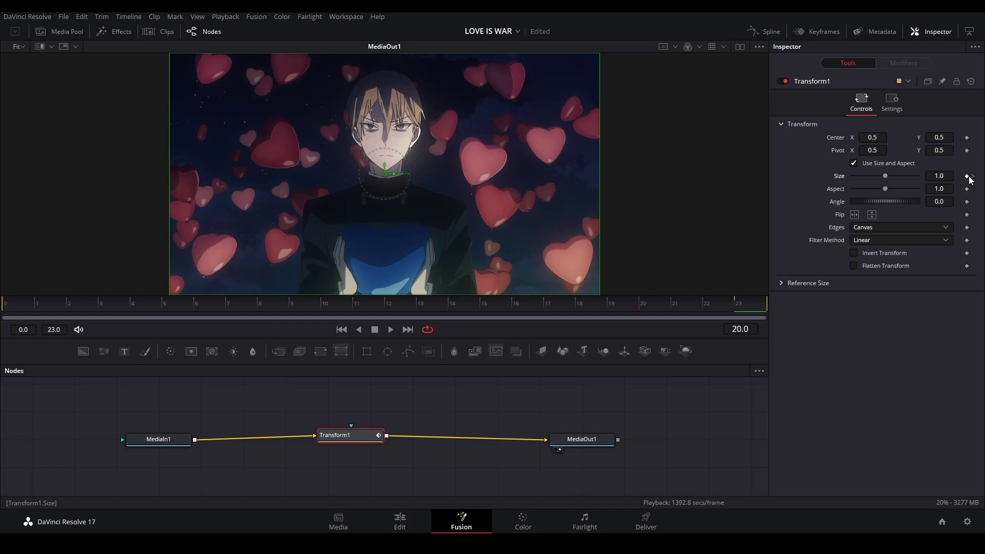
key(Right)
click(622, 301)
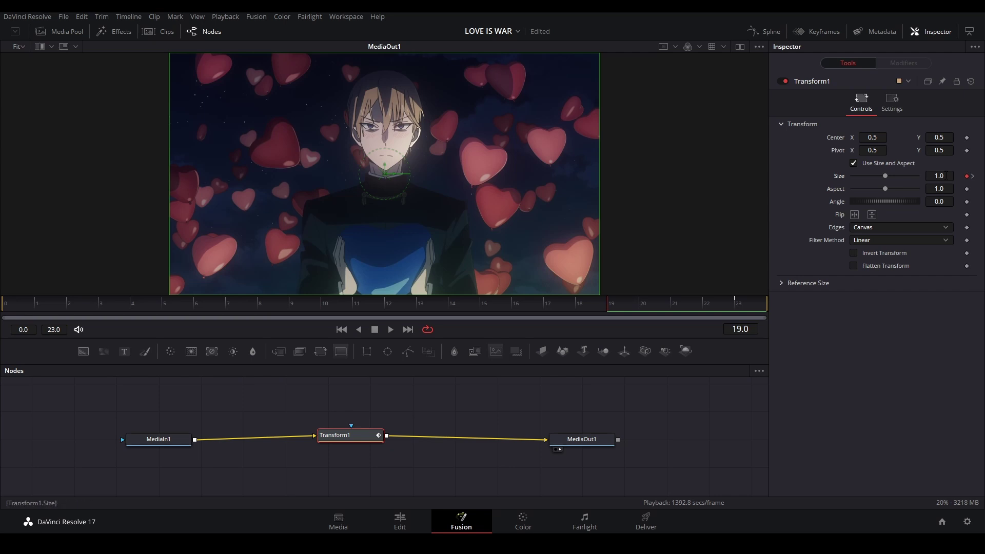
click(945, 176)
text(1.2)
key(Return)
key(ctrl+s)
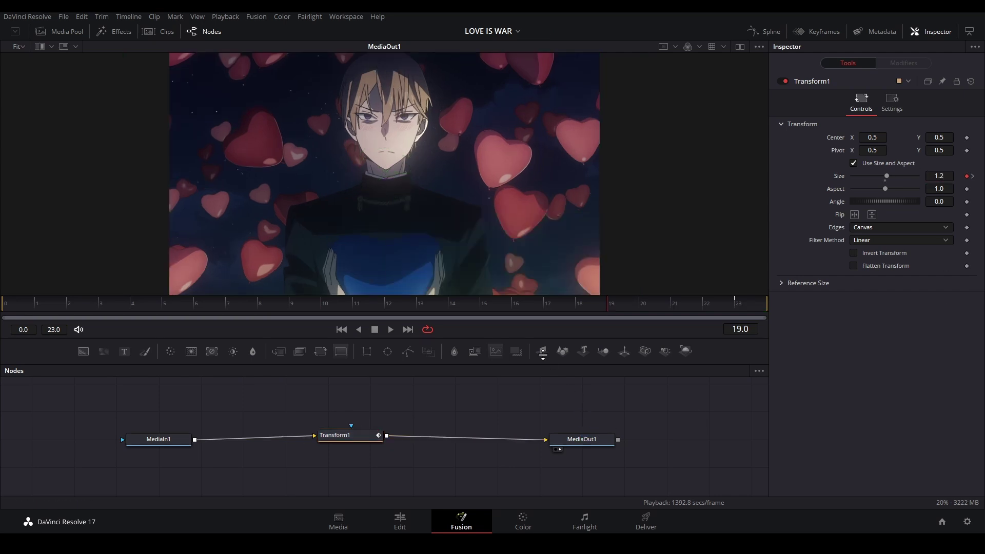
key(Right)
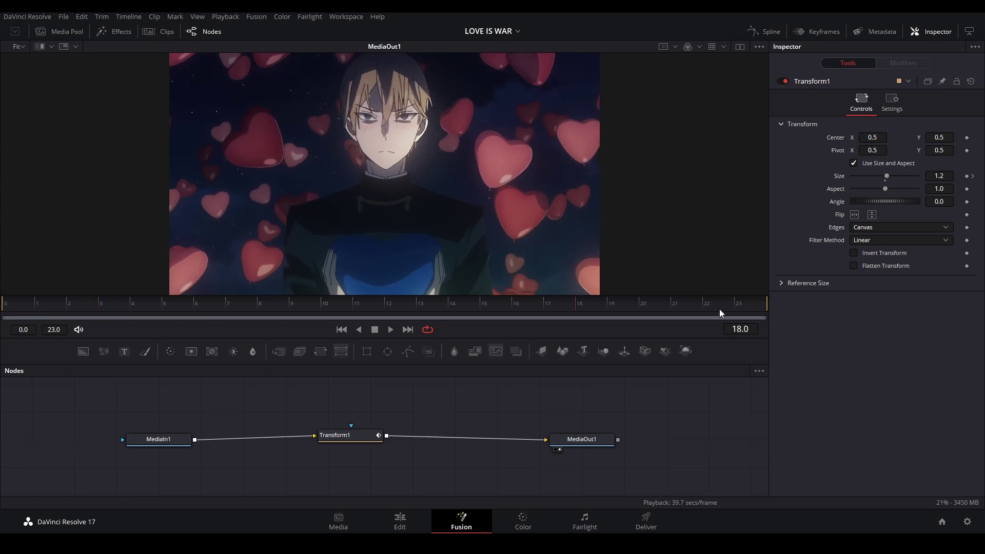
click(737, 306)
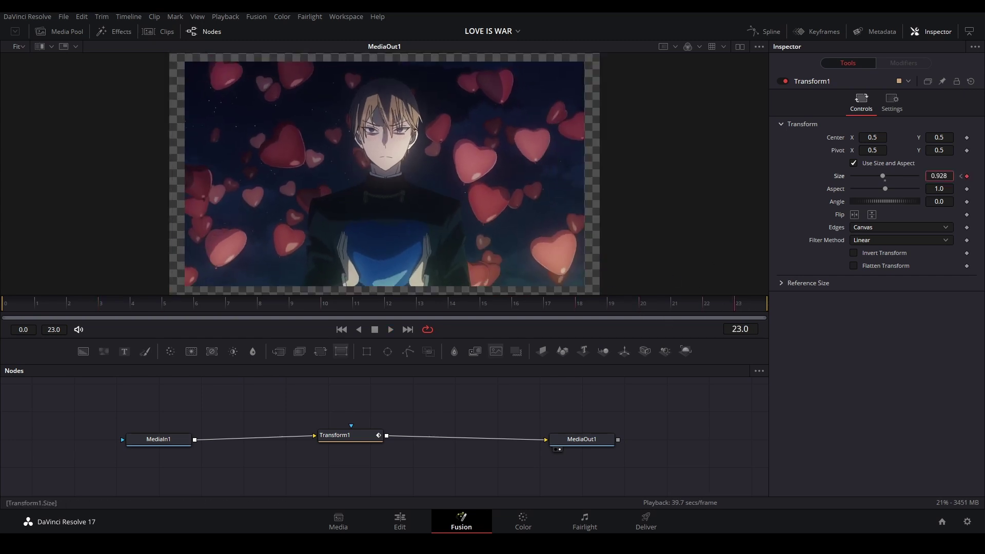
key(ctrl+z)
click(544, 305)
Step: Show the Transform's Size curve in the spline editor and bend its keyframe handles for a slow start and steep final drop
click(353, 435)
click(610, 304)
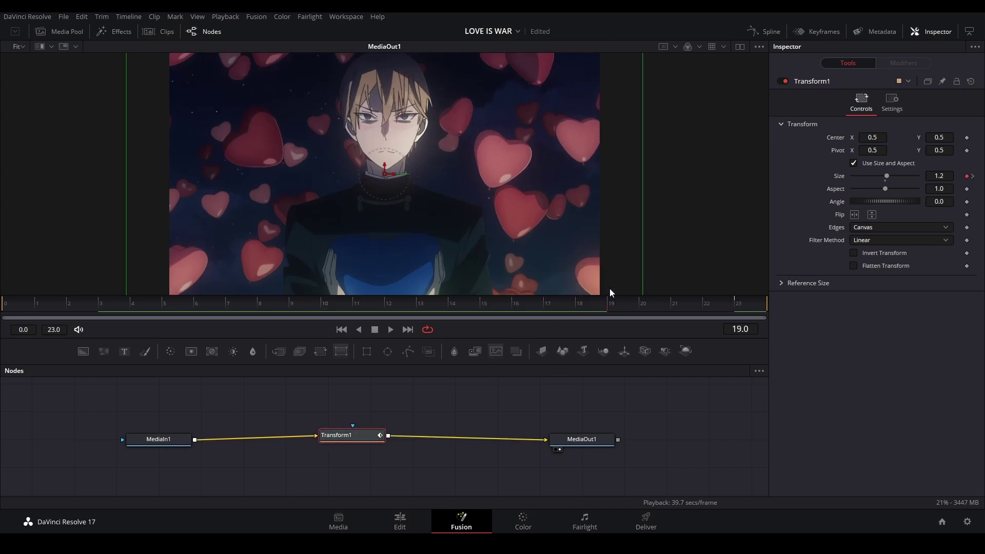
click(764, 32)
click(413, 409)
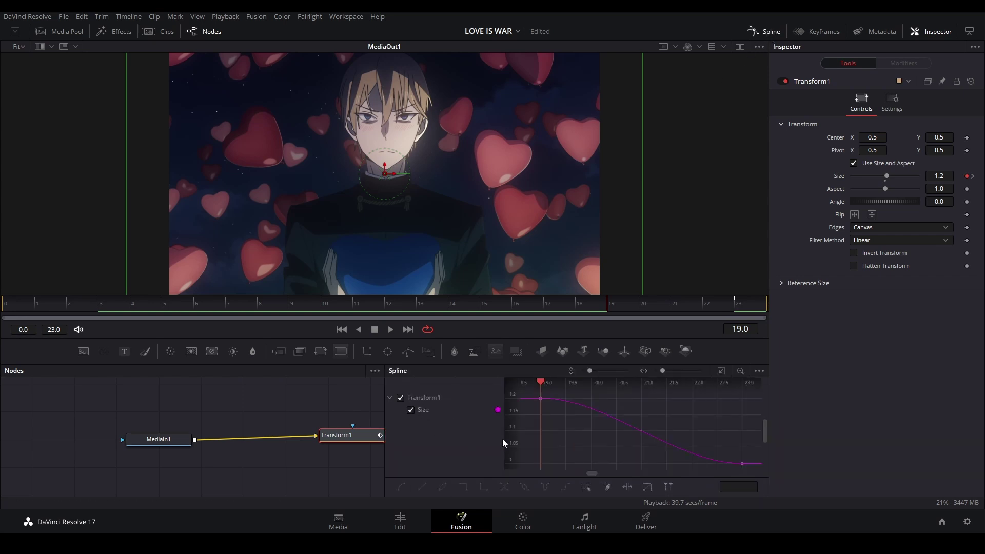
key(ctrl+a)
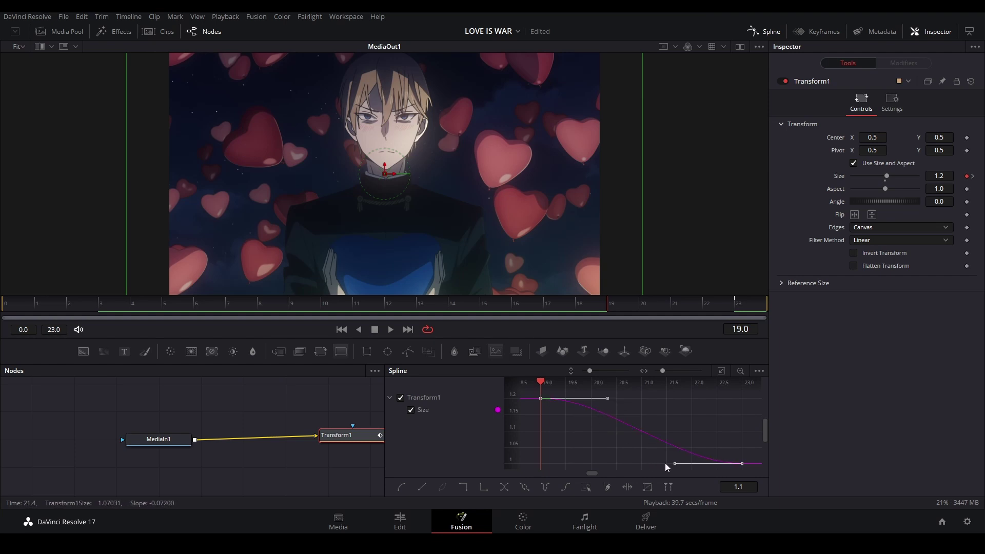
drag(665, 464, 728, 410)
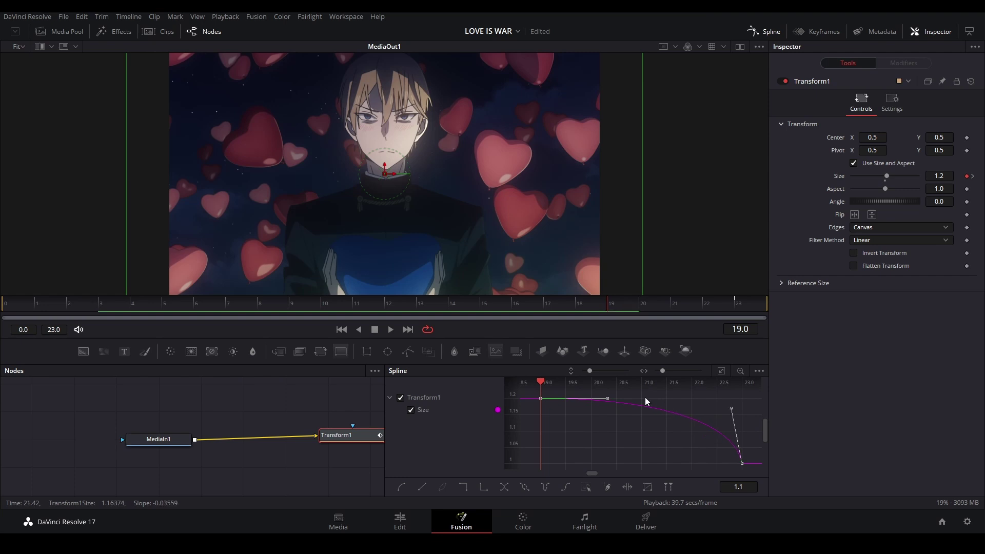
drag(607, 398, 685, 398)
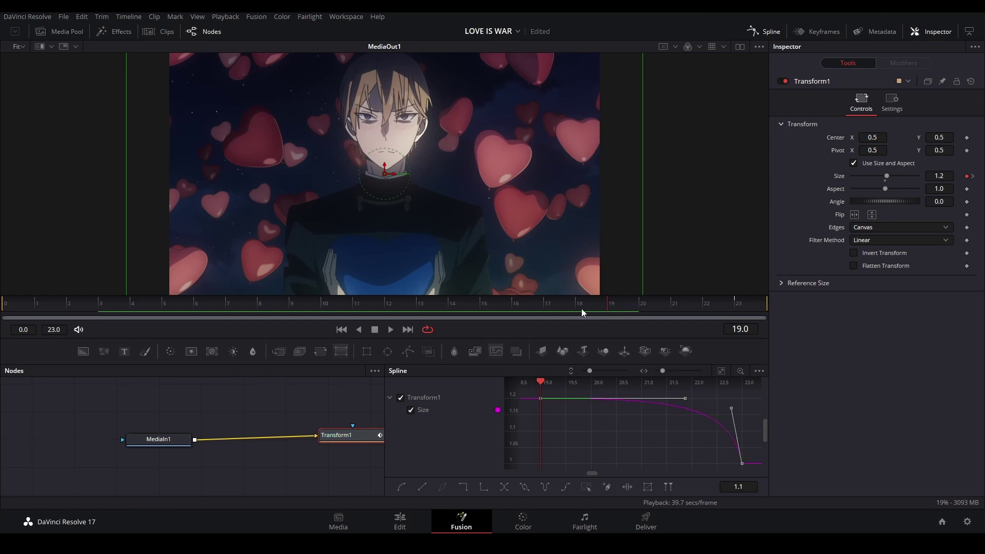
Step: Fine-tune the end keyframe's handle on the Size curve to ease the steep drop slightly, and play back the zoom
drag(582, 309, 649, 304)
scroll(671, 406, down, 2)
drag(670, 420, 584, 435)
drag(699, 414, 666, 414)
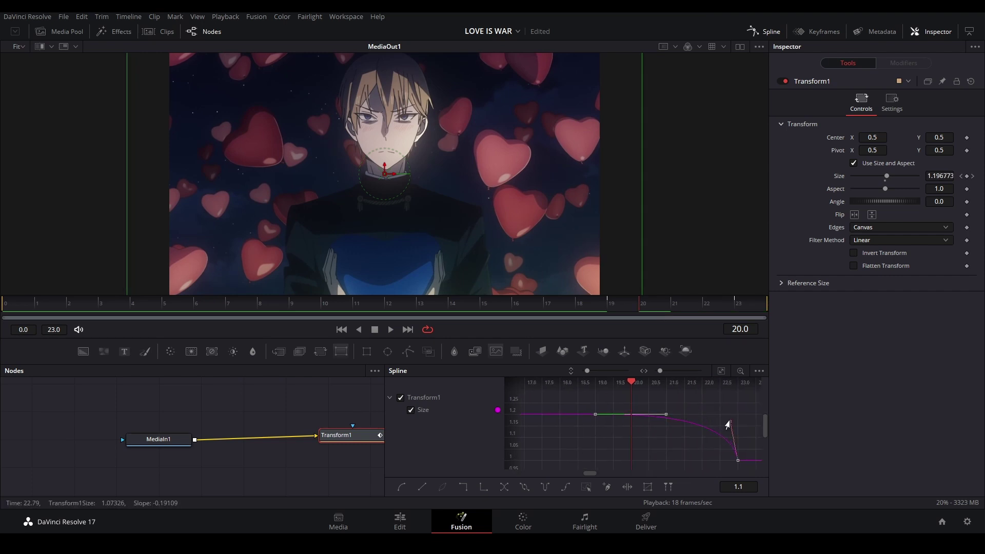
drag(729, 421, 721, 418)
key(space)
key(space)
Step: Return to the Edit page and play the end of the first clip to review its zoom
key(shift+4)
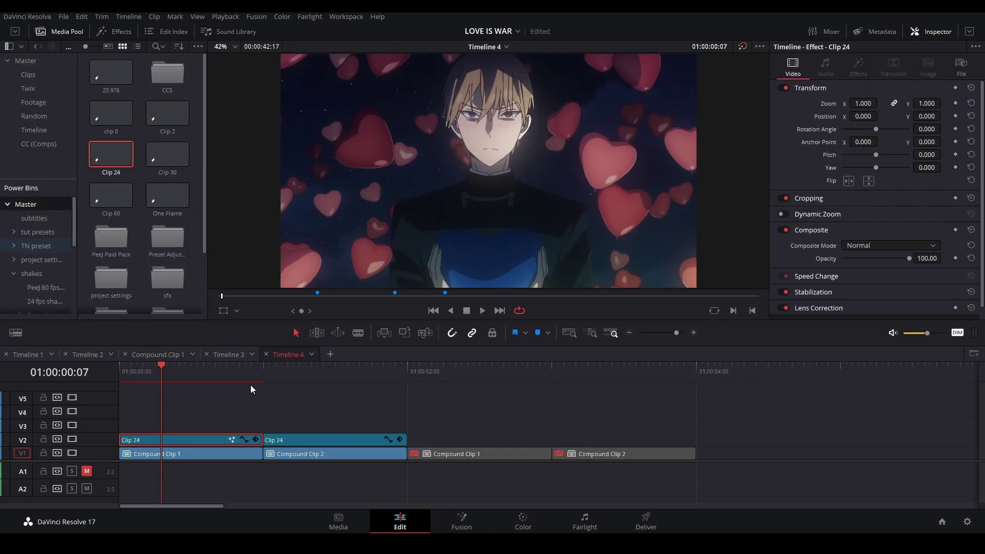
click(231, 368)
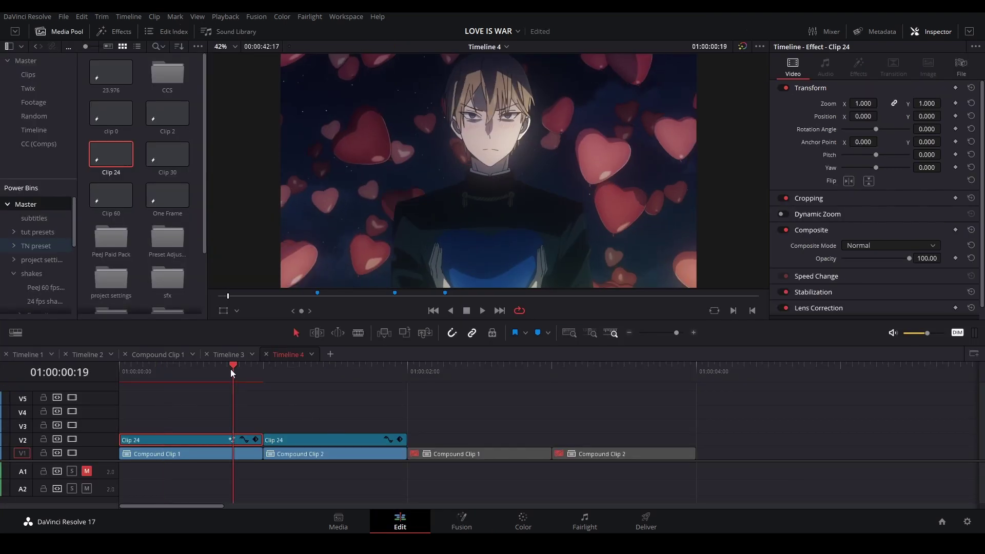
key(space)
click(220, 368)
Step: Open the second Clip 24 in Fusion at frame 0 and insert a Transform node after MediaIn1
click(359, 439)
click(461, 520)
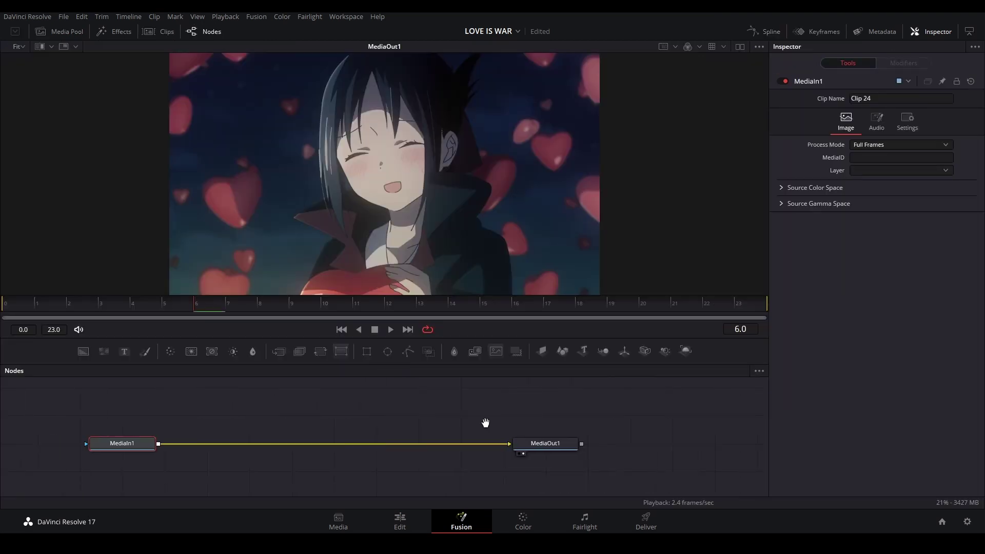
drag(485, 423, 583, 422)
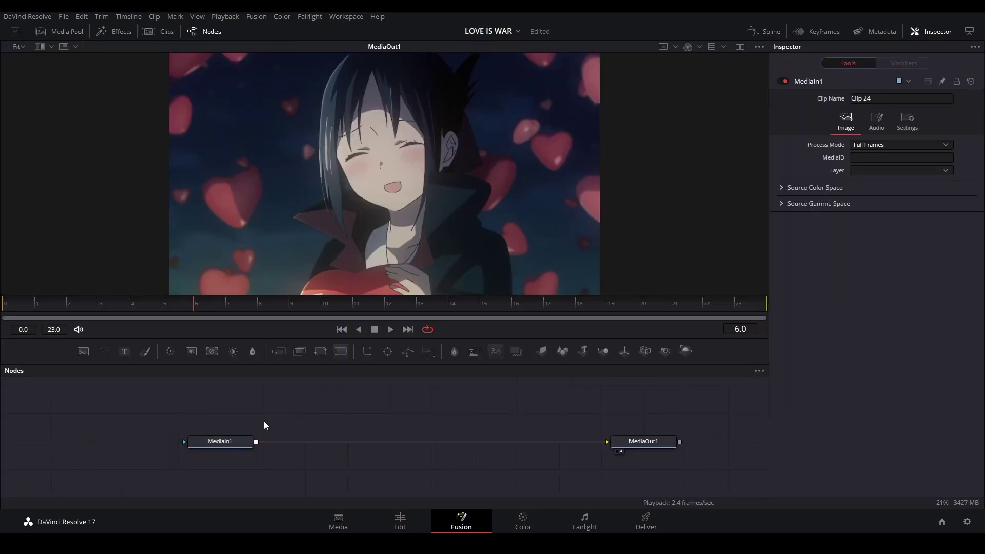
click(23, 303)
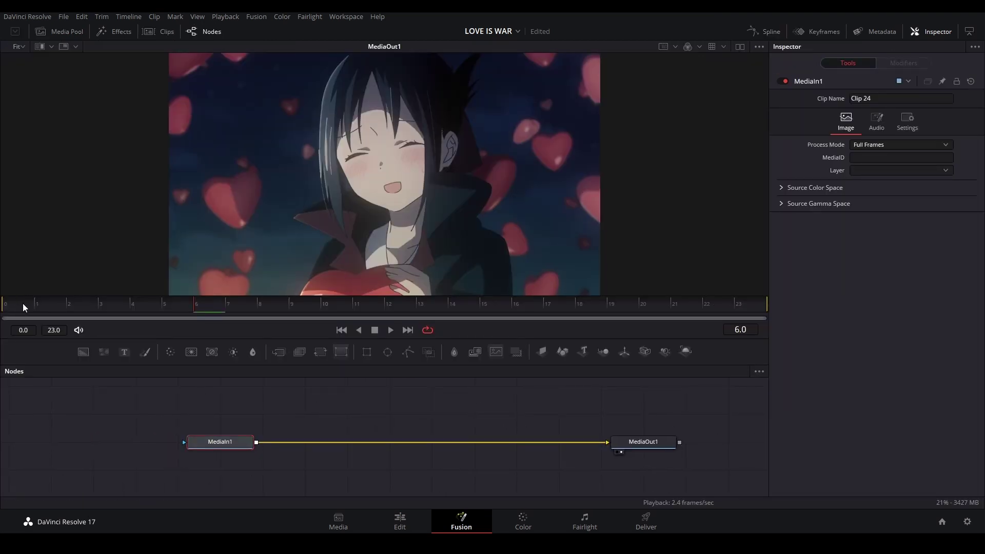
click(320, 352)
Step: Keyframe the Transform's Size at 2.5 on frame 0 and at 1.0 on frame 23, and save the project
click(966, 175)
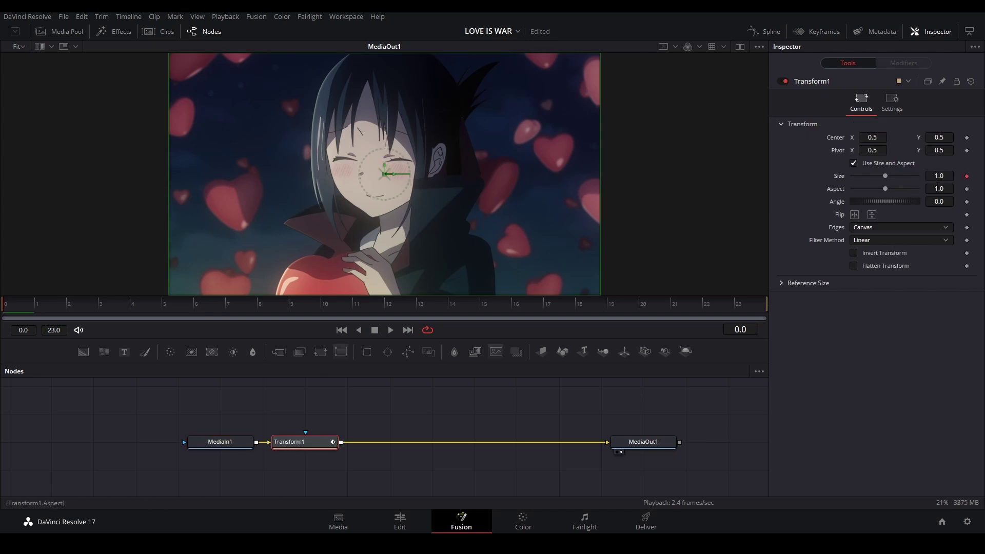
click(947, 177)
text(2.5)
key(Return)
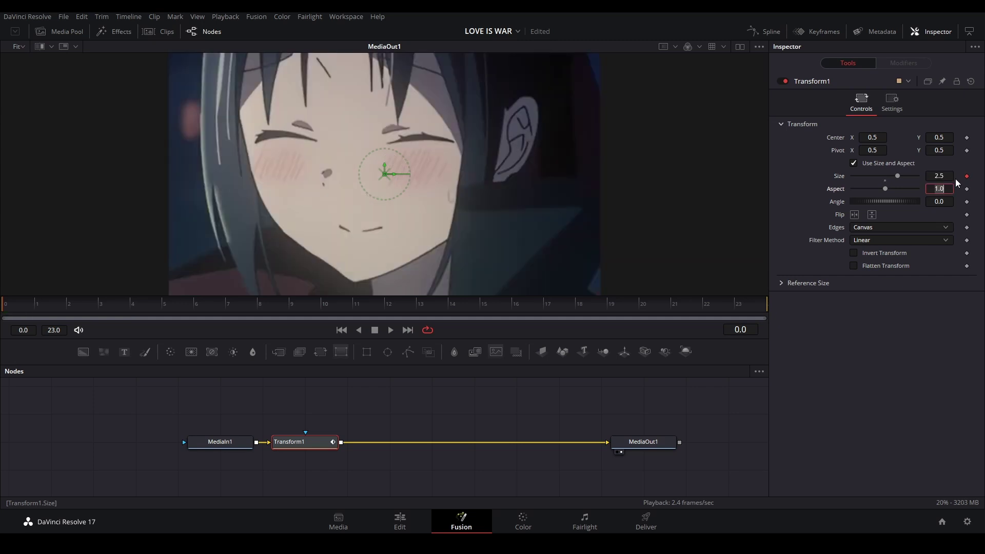
key(ctrl+s)
drag(317, 308, 696, 303)
drag(618, 308, 740, 308)
click(967, 176)
key(ctrl+s)
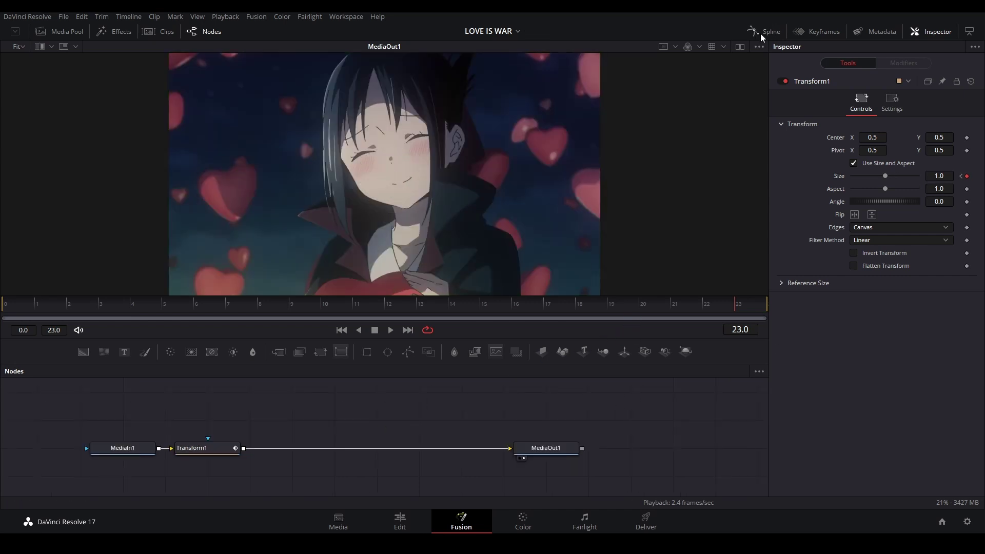
Step: Shape the second clip's Size curve in the spline editor into a steep initial drop with a long ease-out, and play it
click(764, 32)
click(205, 449)
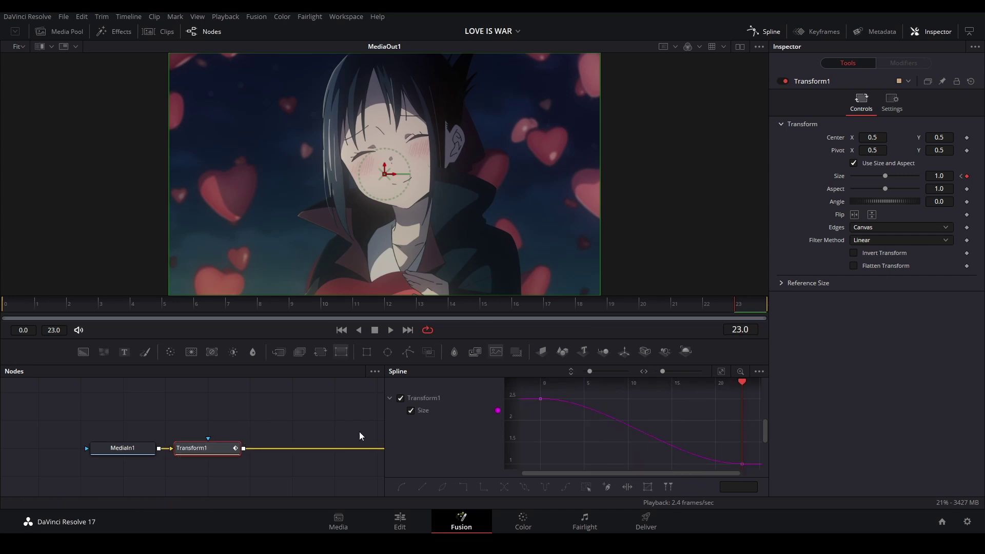
key(ctrl+a)
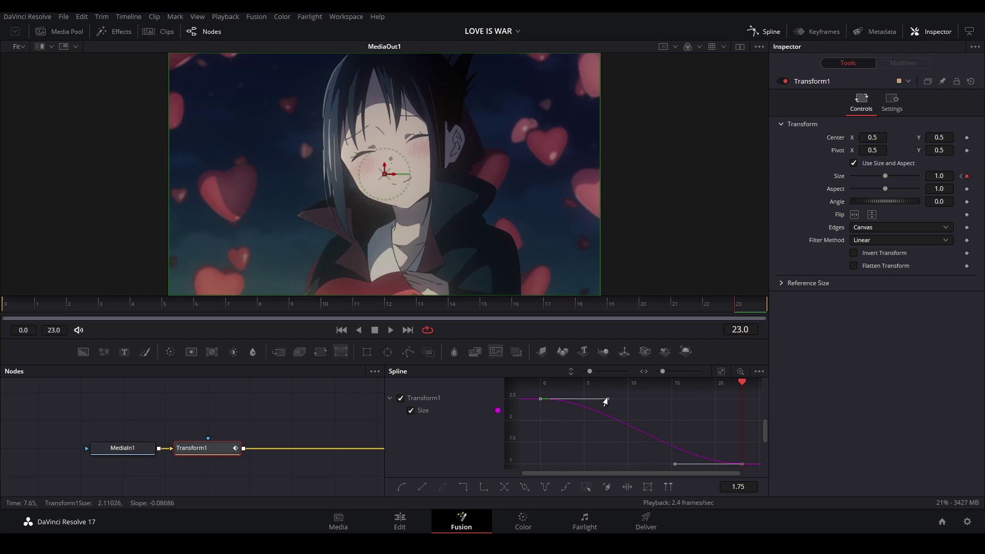
drag(608, 399, 552, 458)
drag(673, 466, 583, 445)
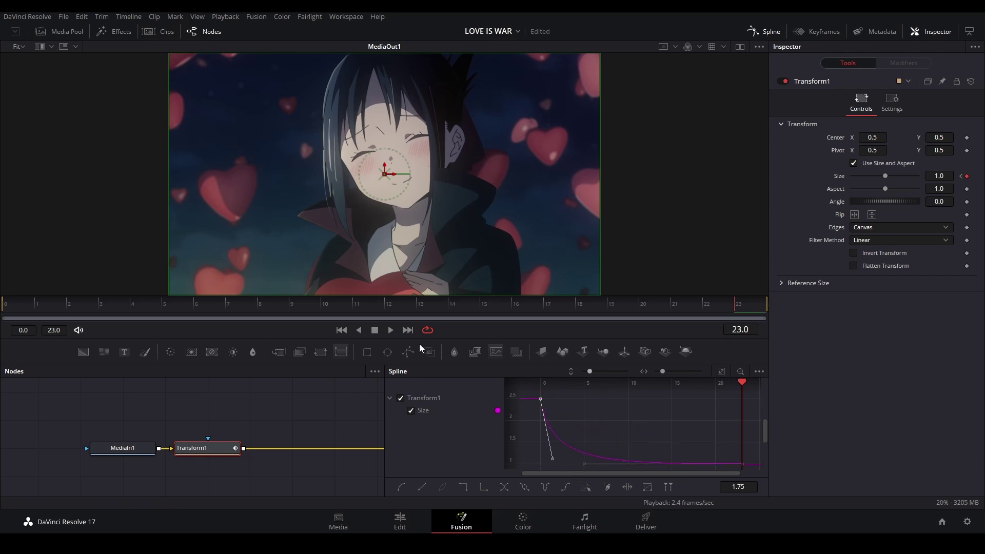
key(space)
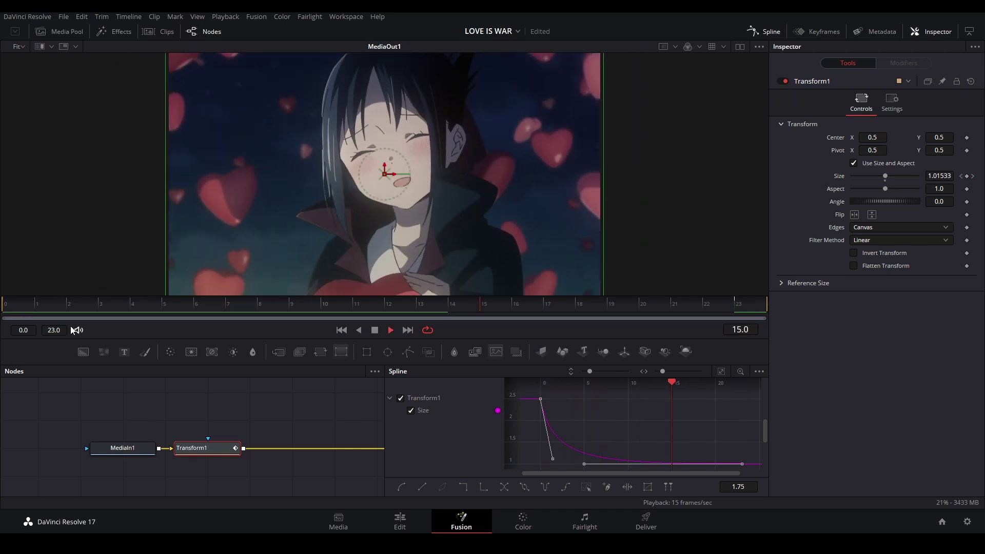
Step: Play the zoom across the cut between the two clips on the Edit page and save the project
click(399, 520)
click(235, 367)
key(space)
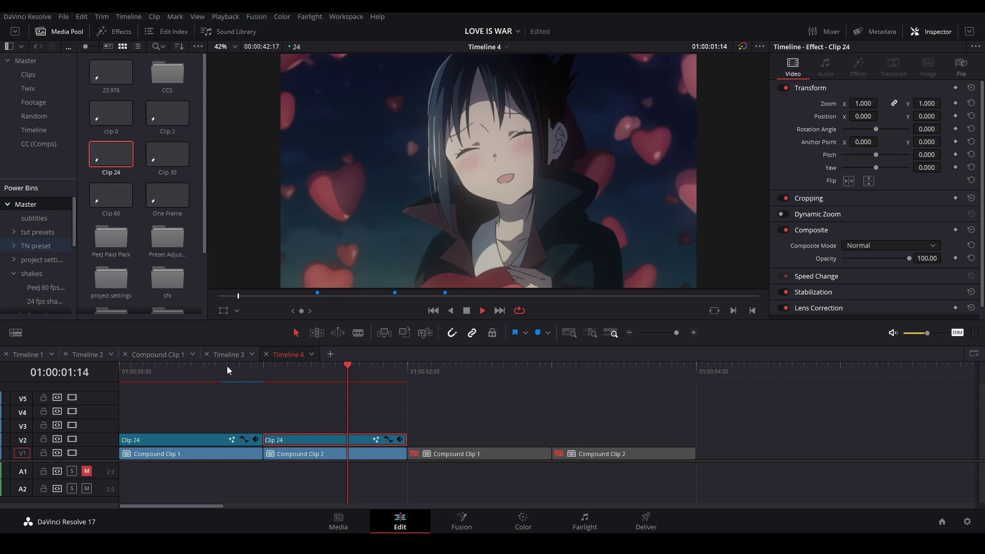
click(227, 365)
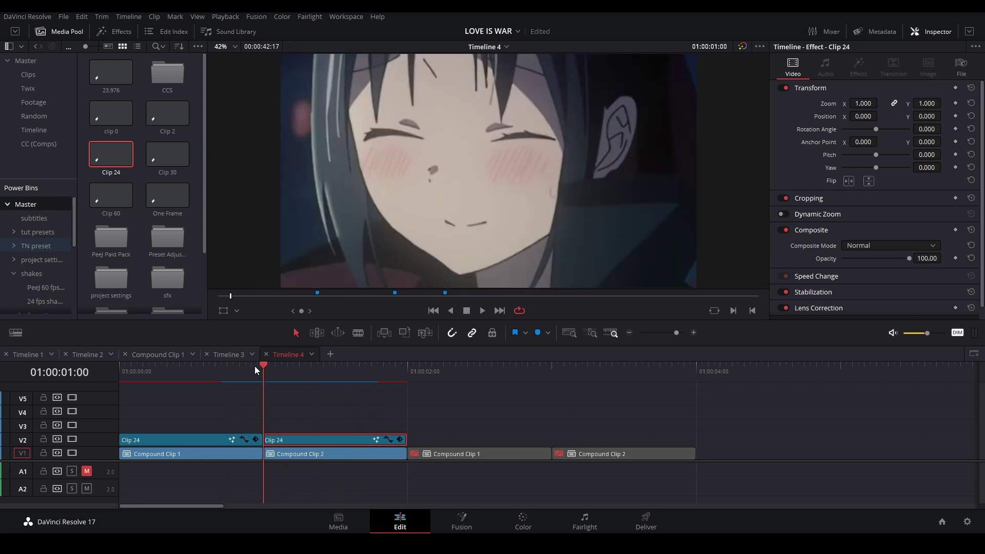
key(ctrl+s)
Step: Place Clip 2 on V3 over the last frame before the cut, shortened to one frame
click(305, 412)
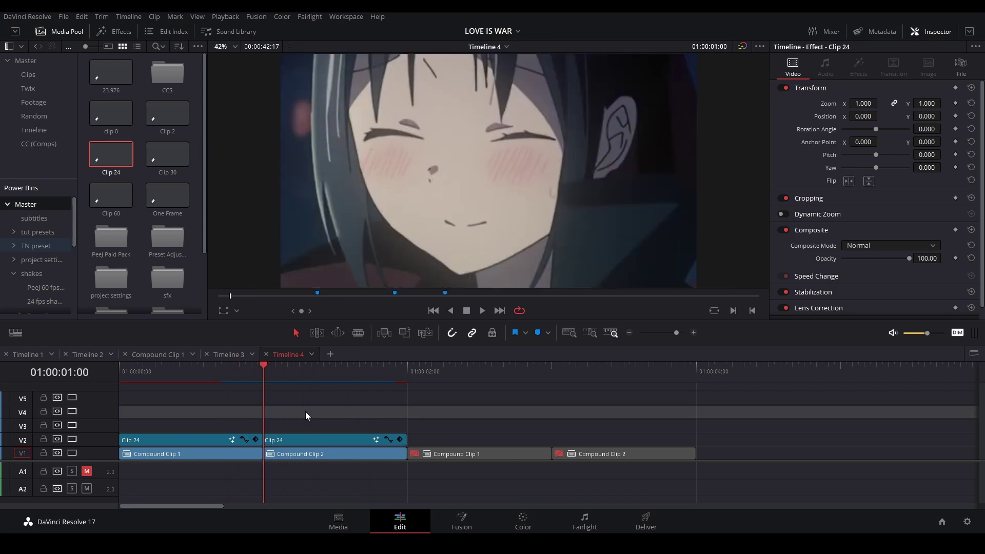
drag(167, 114, 257, 416)
scroll(264, 401, up, 5)
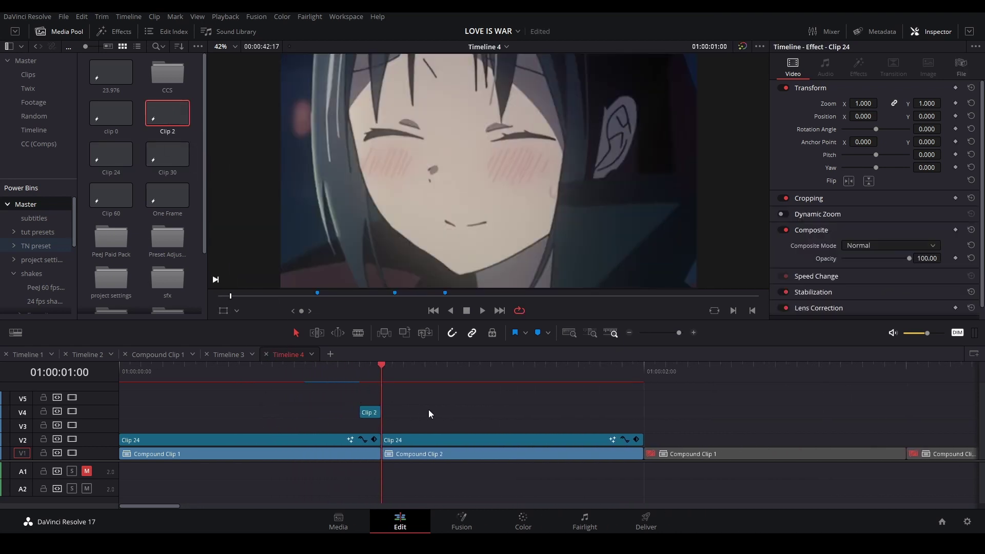
key(Left)
mouse_move(375, 411)
mouse_down()
mouse_move(387, 418)
mouse_move(378, 425)
mouse_up()
Step: Open the one-frame Clip 2 on V3 in Fusion and insert a Dent node directly after MediaIn1
right_click(378, 425)
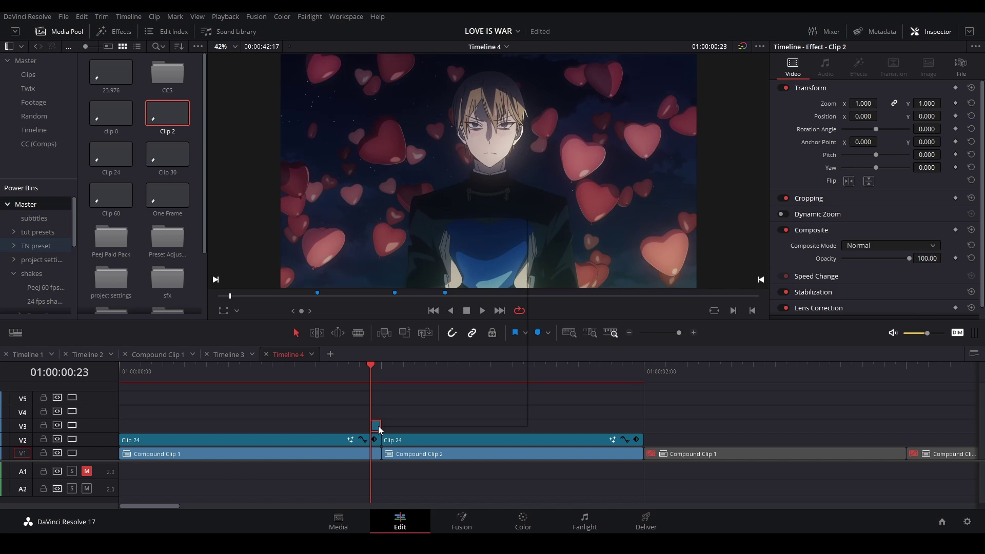
click(413, 367)
drag(313, 408, 427, 406)
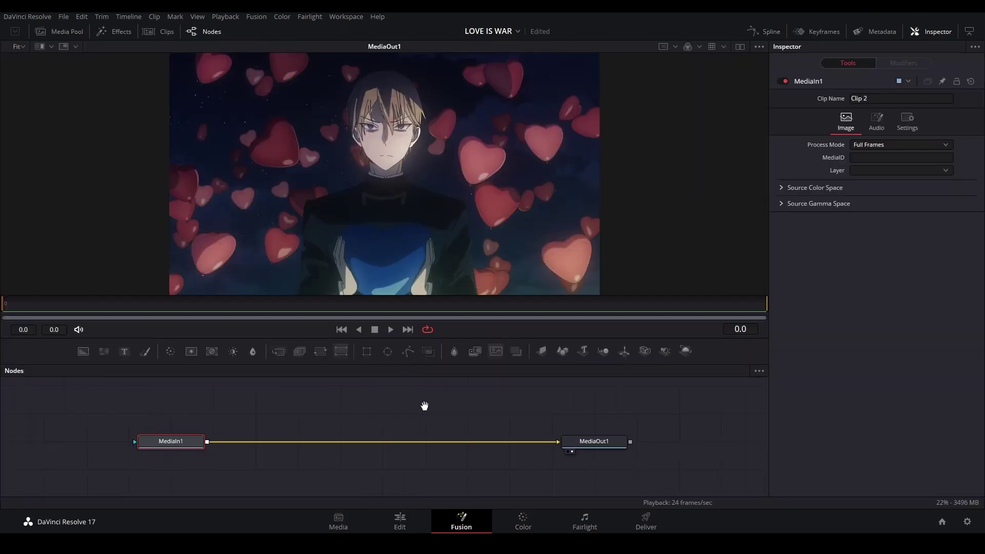
click(247, 426)
click(207, 442)
key(shift+space)
text(dent)
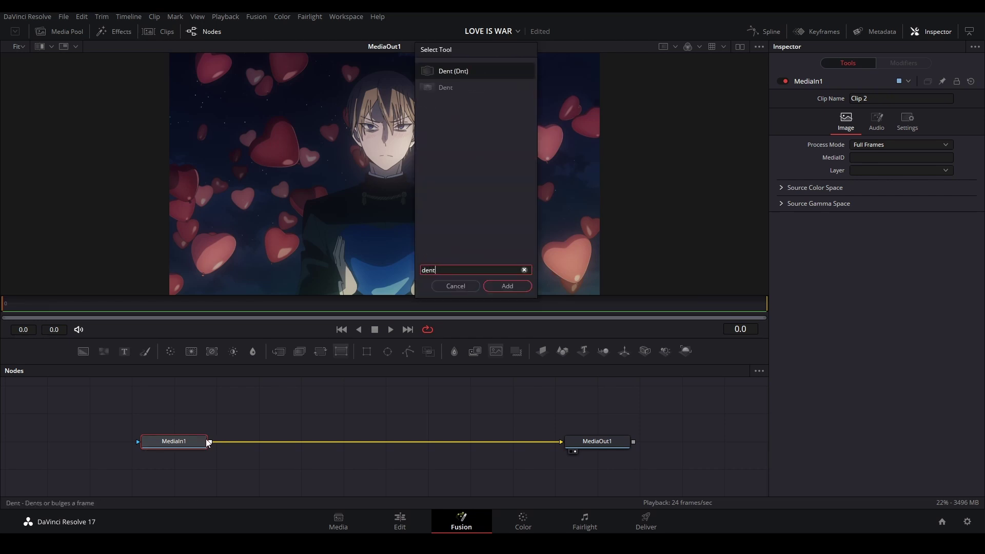
key(Return)
Step: Enlarge the Dent's circle in the viewer to a Size of about 0.556 and fit the image to the viewer
scroll(421, 169, up, 3)
scroll(422, 169, up, 2)
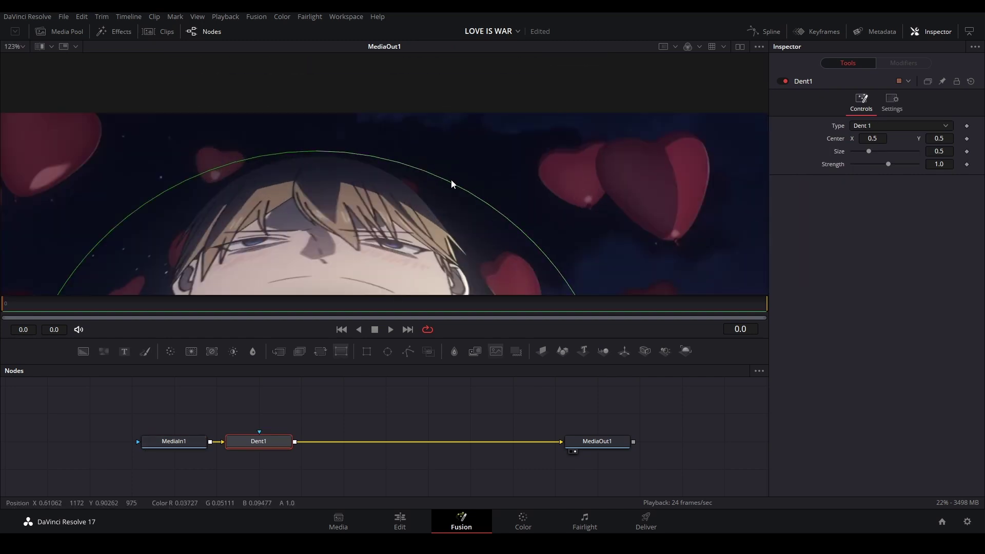
drag(453, 183, 471, 156)
key(ctrl+f)
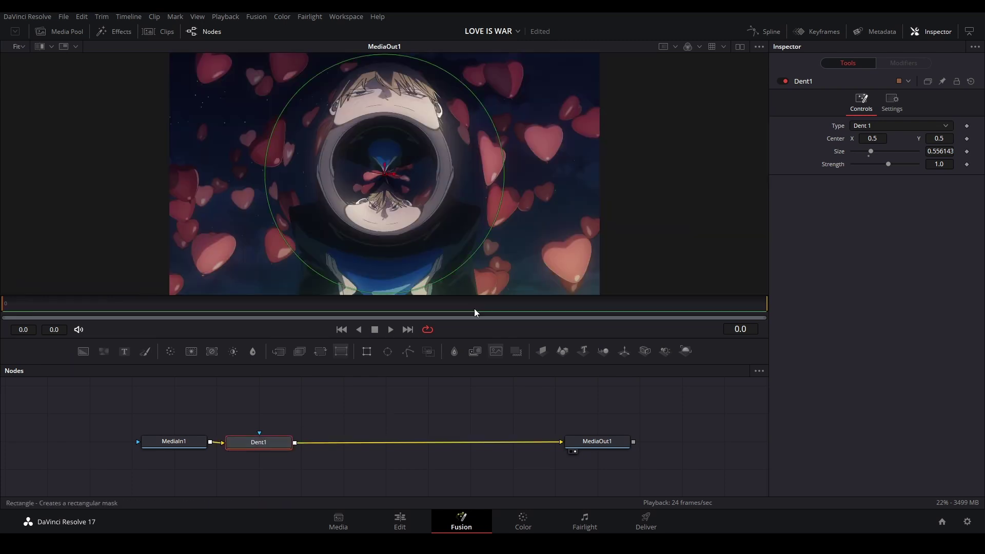
Step: Change the Dent's type to Dent 3, set its Strength to -0.29 and save the project
click(924, 129)
click(896, 164)
click(919, 126)
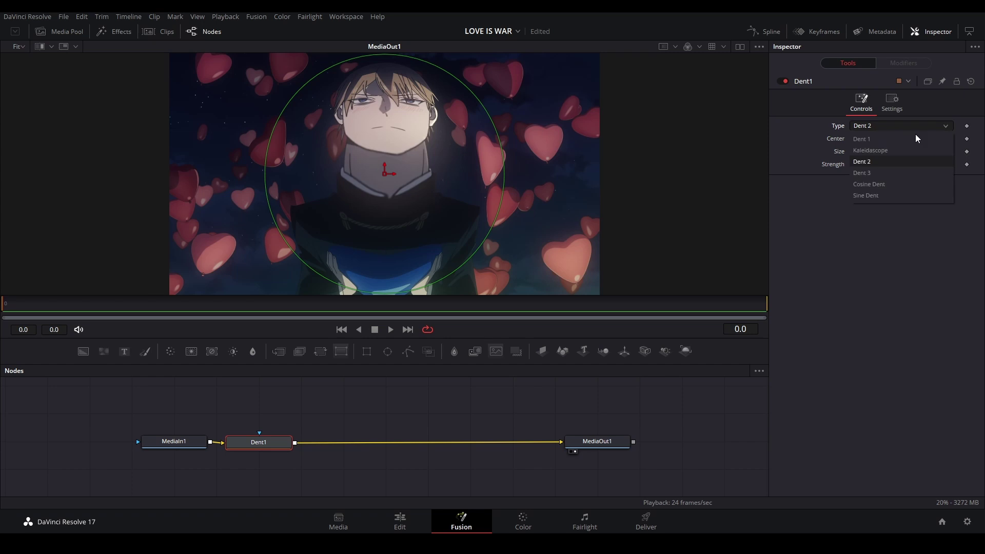
click(892, 170)
drag(942, 164, 915, 165)
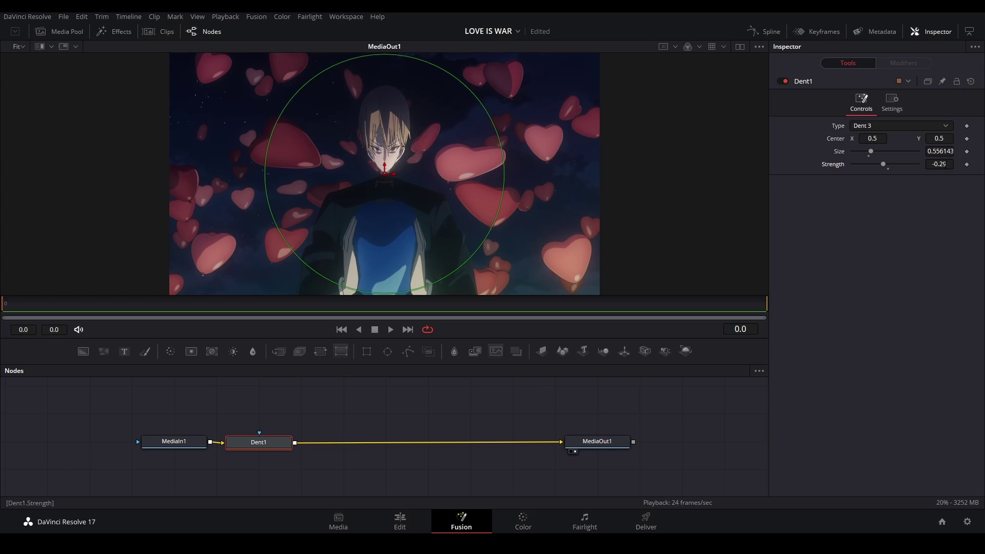
drag(944, 165, 921, 165)
key(ctrl+z)
key(ctrl+s)
Step: Play the cut between the two compound clips on the Edit page to check the Dent distortion
click(400, 521)
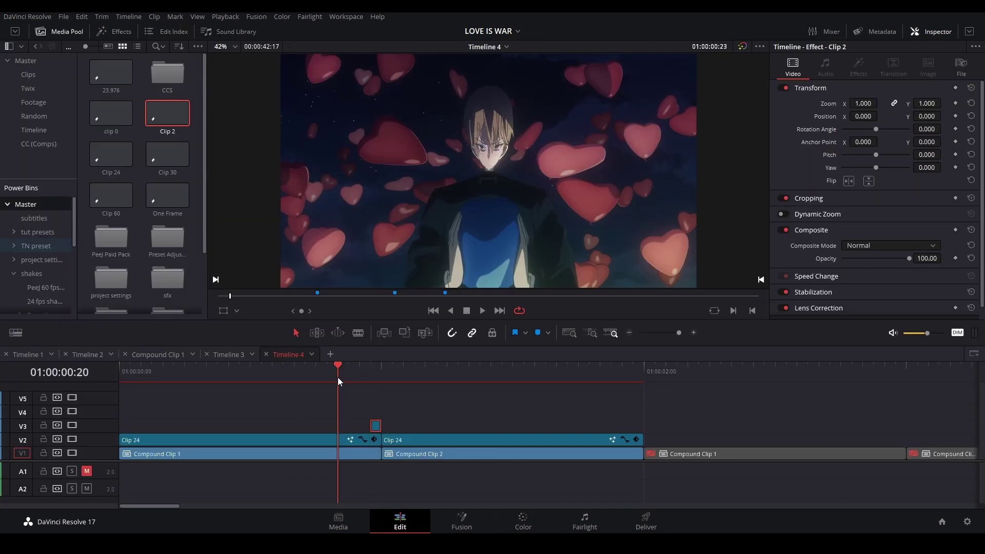
click(309, 370)
click(251, 374)
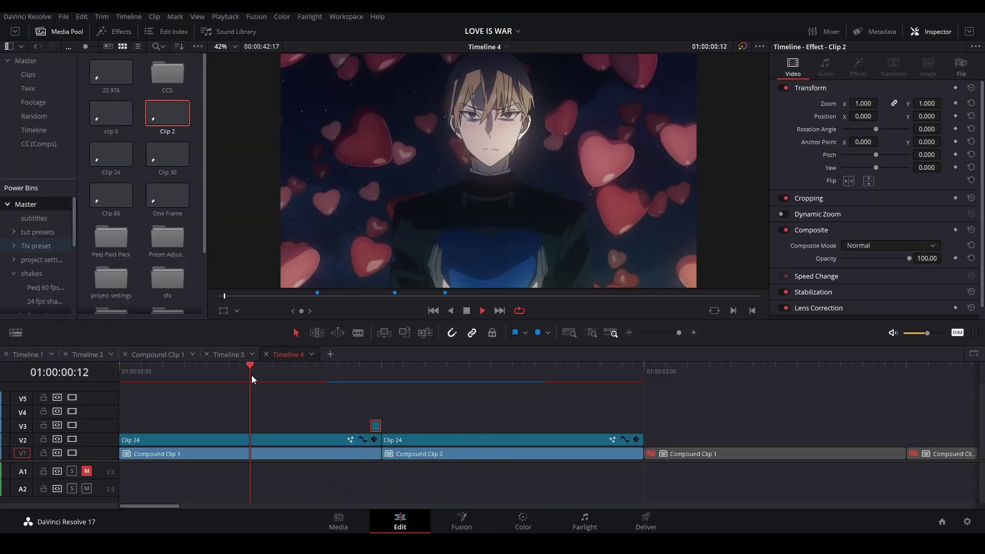
key(space)
Step: Compare the transition without and with Clip 2 on V3 by disabling it, playing the cut, re-enabling it and replaying; save the project
drag(460, 401, 323, 429)
key(d)
click(262, 377)
key(space)
click(303, 378)
click(293, 378)
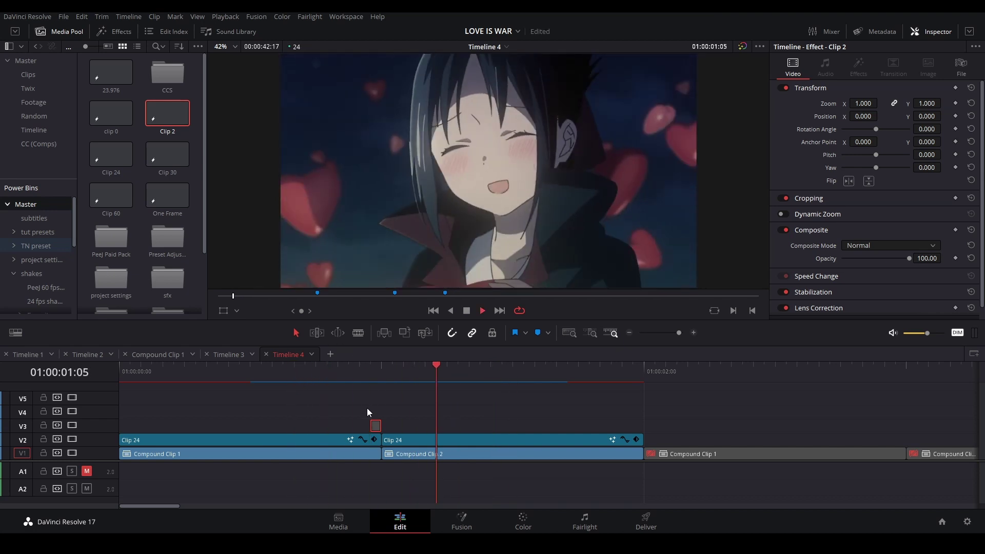
key(space)
drag(413, 393, 345, 429)
key(d)
click(293, 378)
key(space)
click(293, 374)
key(ctrl+s)
Step: Move both Clip 24 adjustment clips up to V3 and Clip 2 up to V4, freeing V2, and save the project
drag(282, 403, 409, 436)
drag(614, 439, 615, 424)
key(ctrl+s)
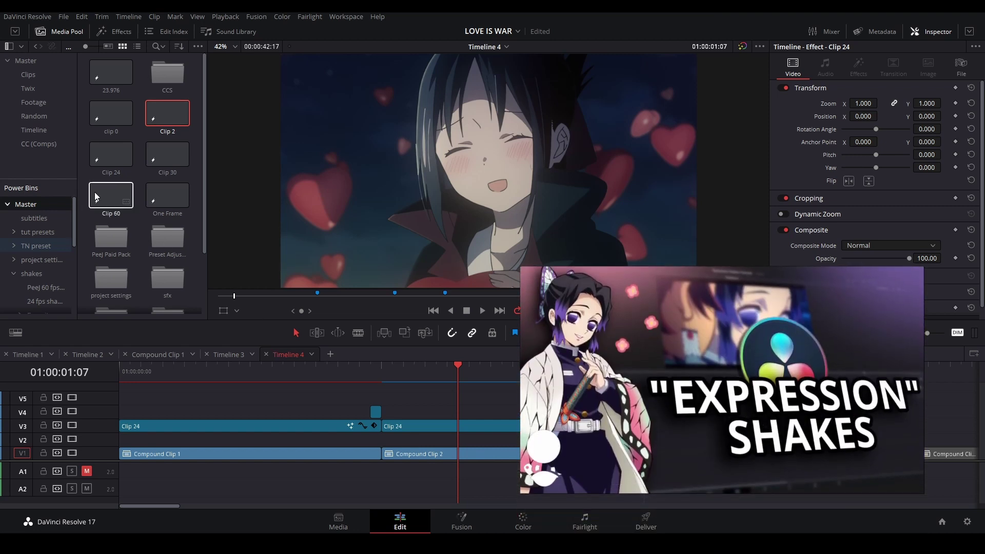
Step: Open the TOP bin of shake presets in the power bins
scroll(149, 198, down, 3)
click(43, 276)
double_click(183, 235)
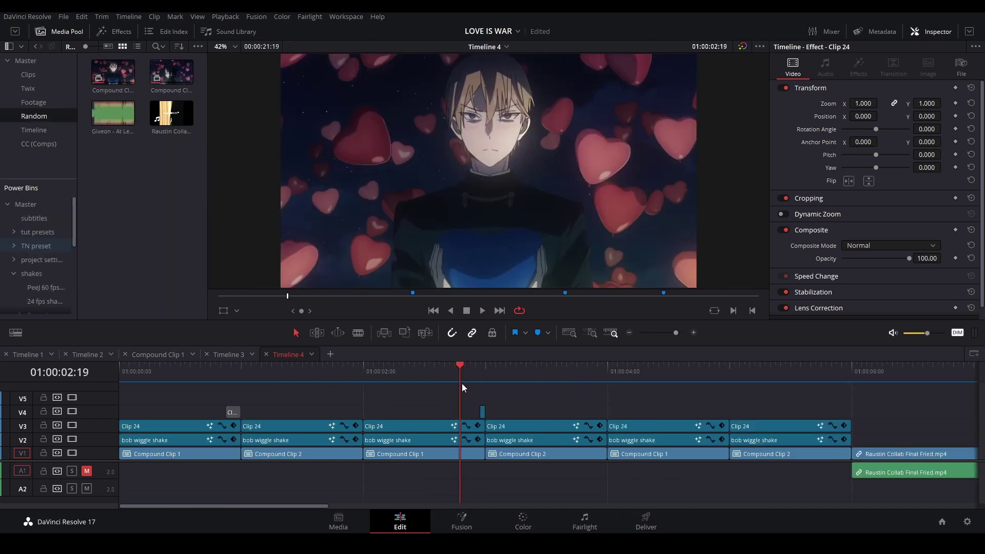
Step: Play the zoom transitions with the bob wiggle shake across the timeline's cuts and save the project
scroll(755, 410, right, 5)
click(592, 367)
drag(592, 366, 544, 367)
key(space)
key(space)
click(814, 368)
key(space)
key(space)
key(ctrl+s)
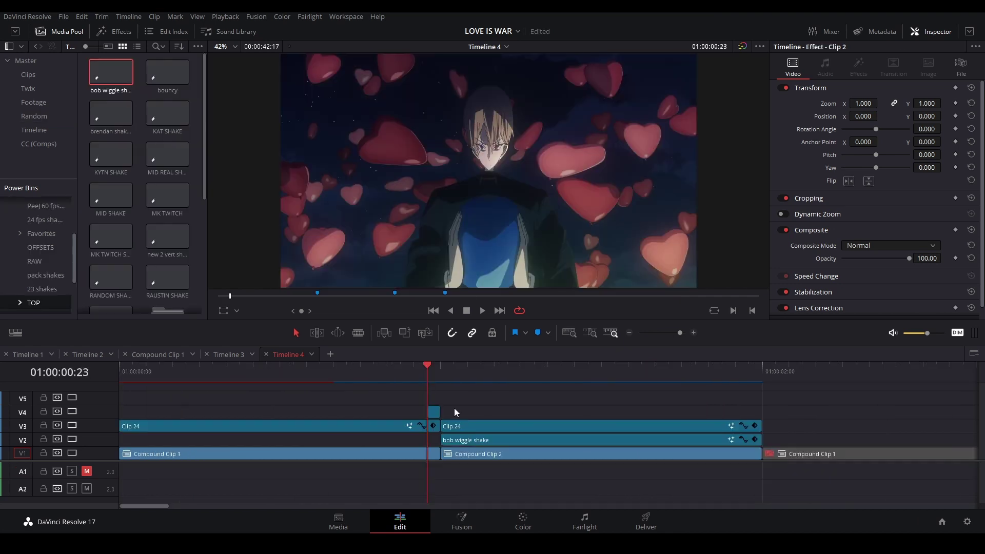
Step: Extend the start of Clip 2 on V4 so it covers the last three frames before the cut, and open it in Fusion
key(Left)
key(Left)
mouse_move(436, 411)
mouse_down()
mouse_move(405, 415)
mouse_move(441, 410)
mouse_up()
right_click(415, 412)
click(454, 352)
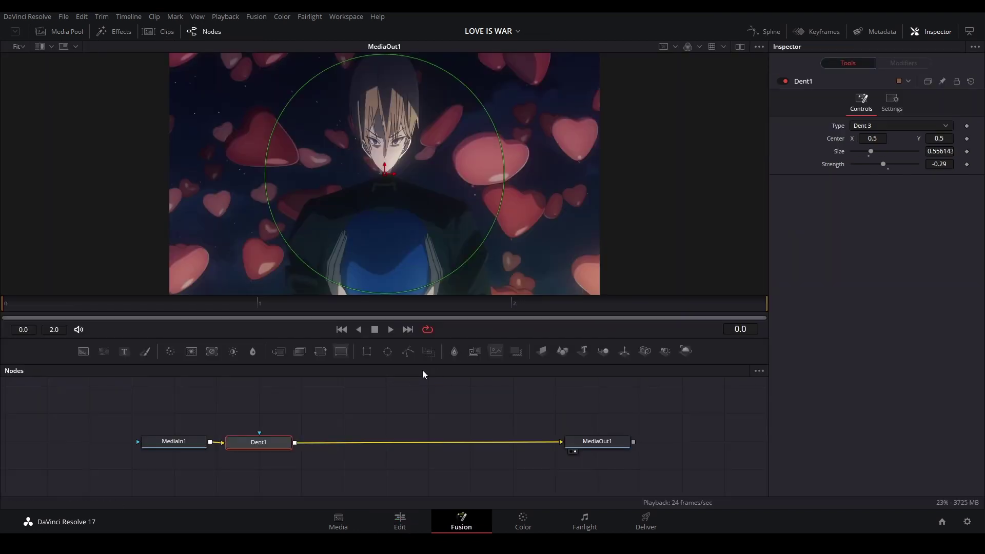
Step: Keyframe the Dent's Strength on frame 2 and at -0.07 on frame 0, and save the project
drag(279, 443, 428, 441)
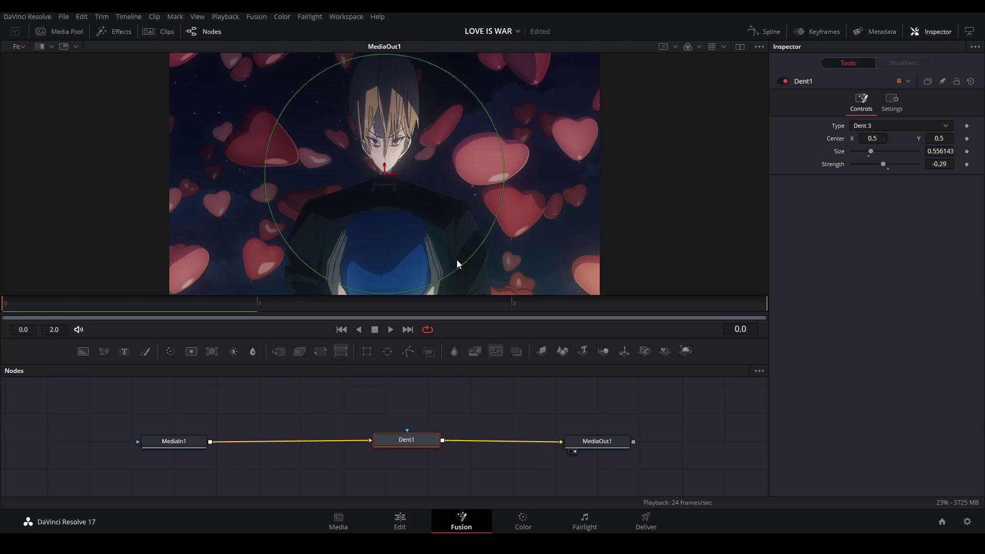
click(532, 303)
mouse_move(946, 165)
mouse_down()
mouse_move(970, 165)
mouse_move(954, 165)
mouse_up()
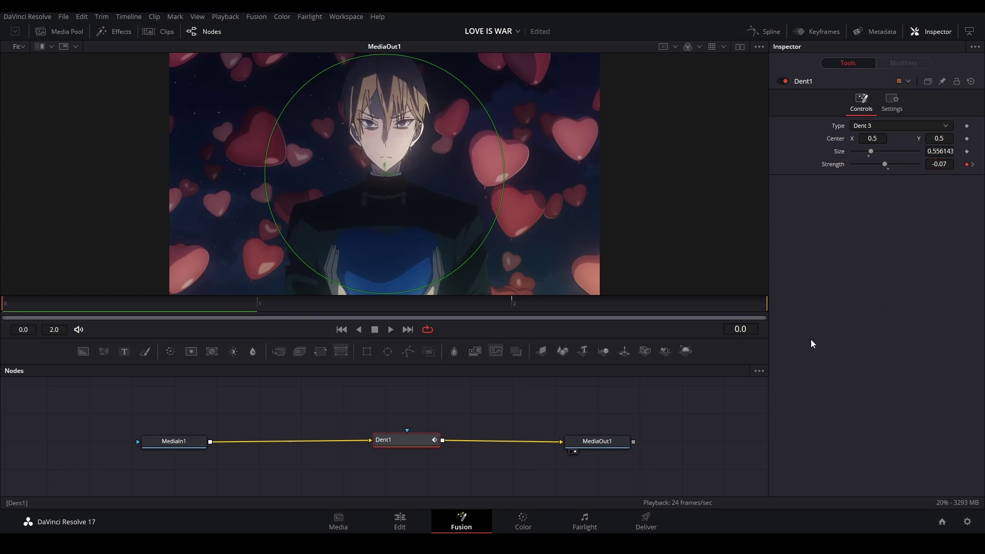
key(ctrl+s)
click(583, 397)
Step: Play and step through the cut on the Edit page to review the animated Dent in the zoom transition
click(403, 520)
key(space)
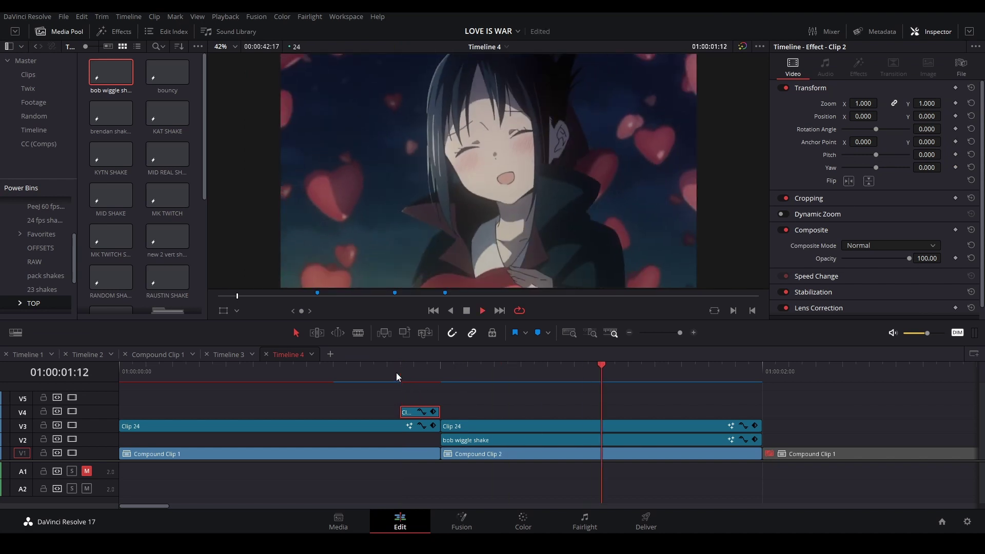
click(396, 373)
key(space)
key(Up)
key(Right)
key(Right)
key(Right)
key(Left)
drag(415, 377, 362, 382)
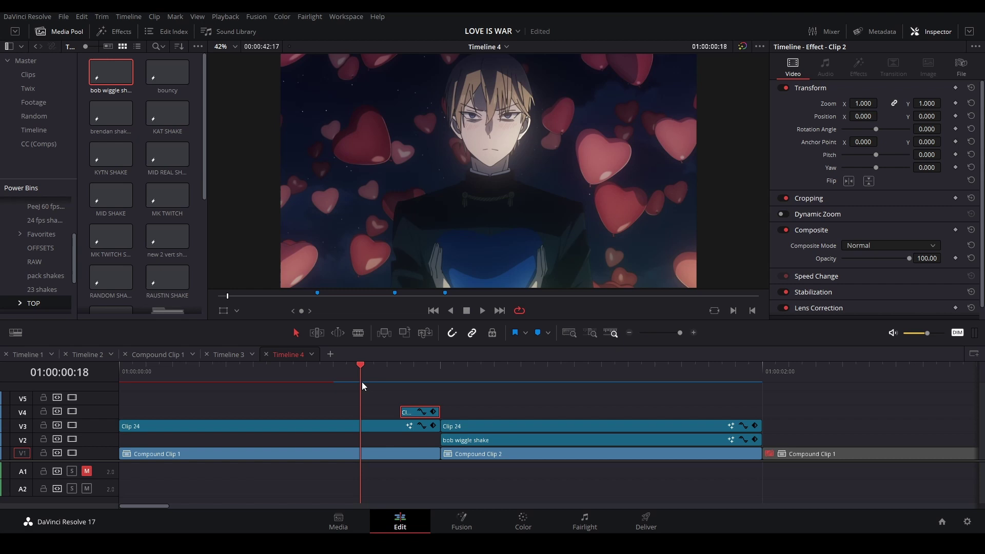
key(space)
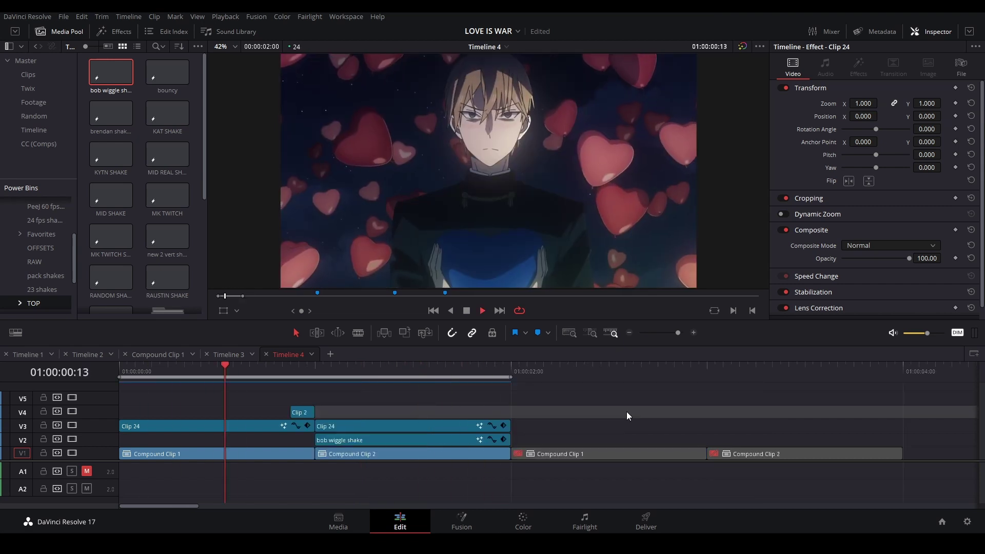